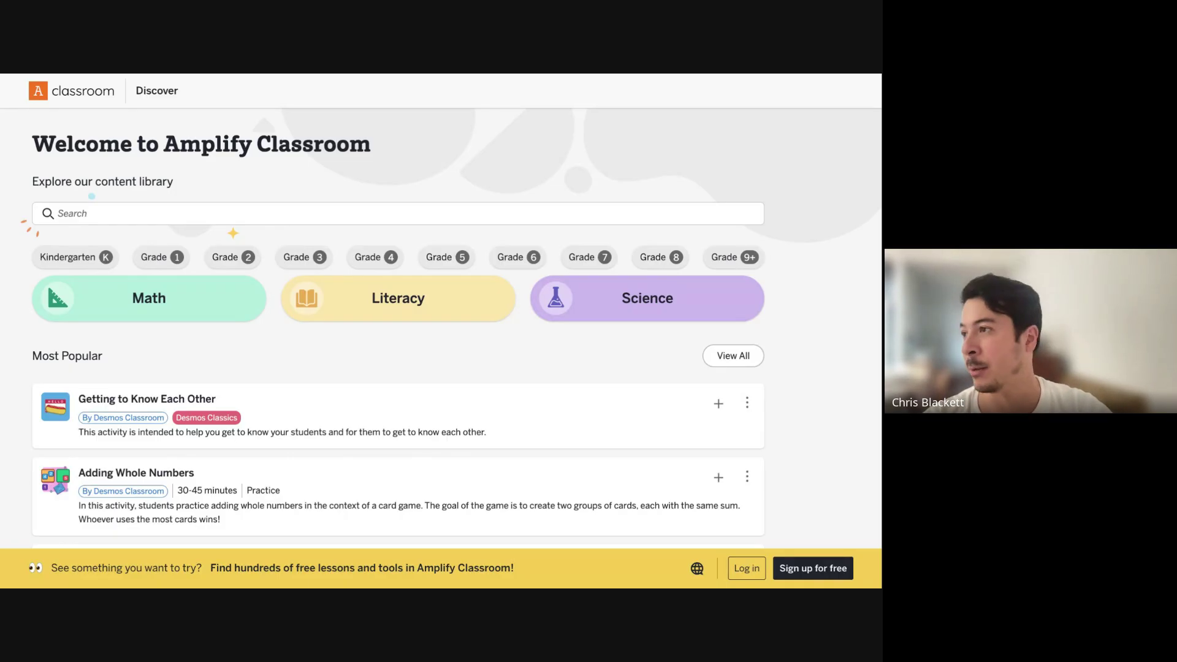
Sign in to Amplify Classroom through the Log in with Google option
{"action": "left_click", "coordinate": [807, 566]}
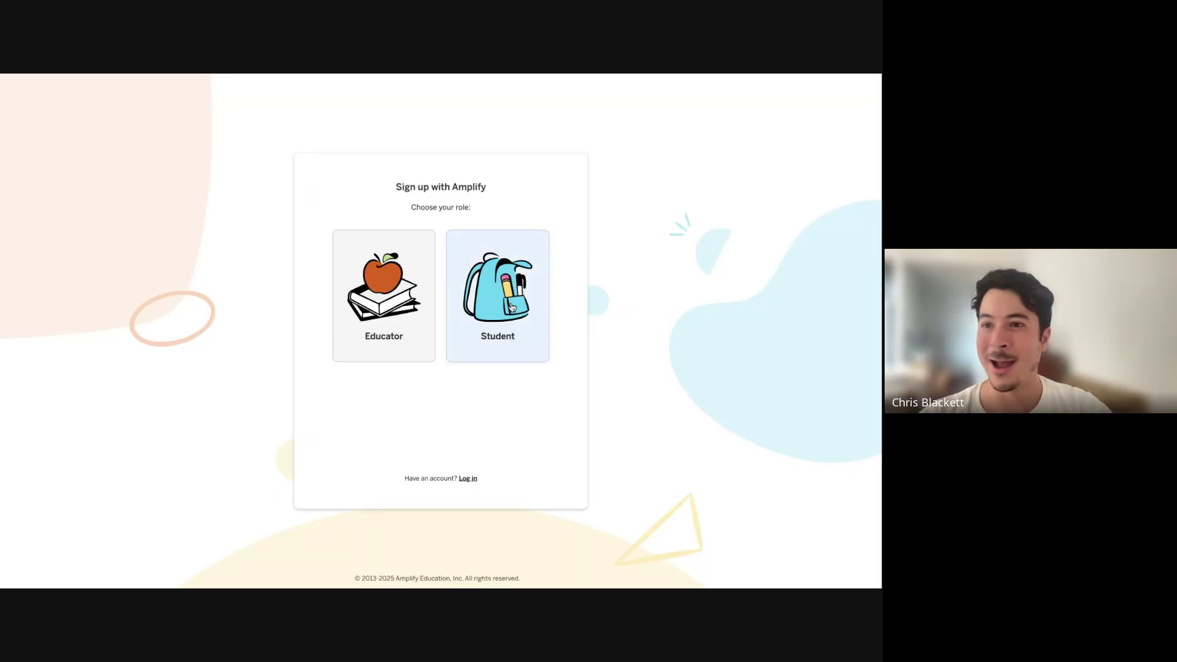
{"action": "left_click", "coordinate": [471, 480]}
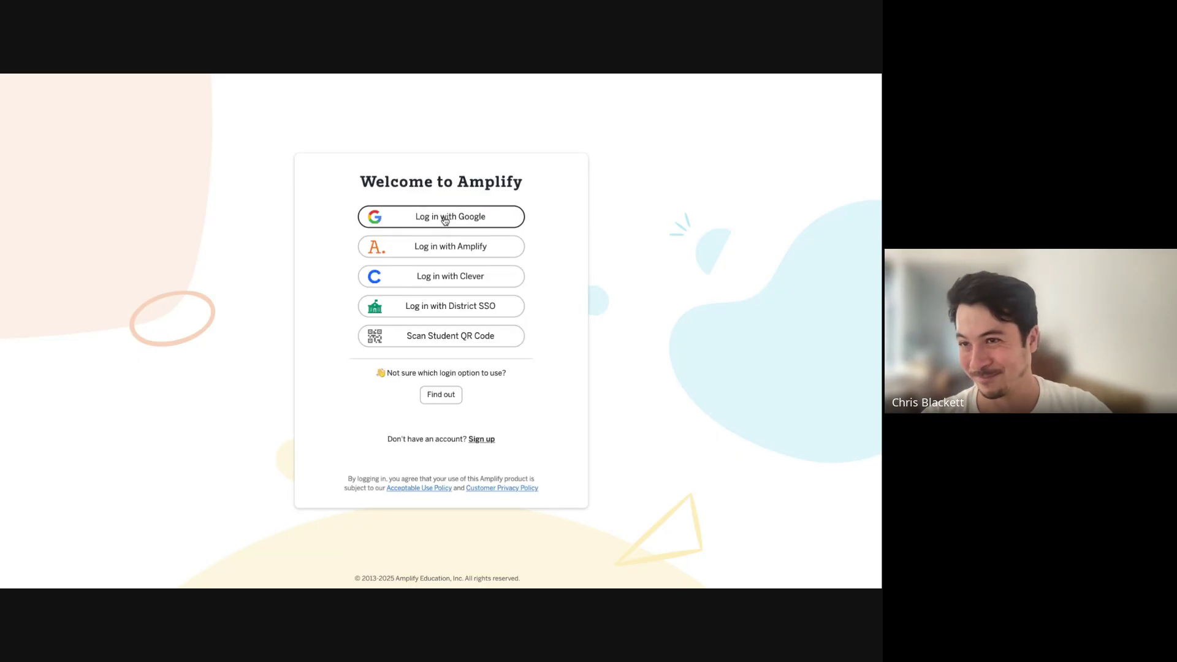
{"action": "left_click", "coordinate": [444, 220]}
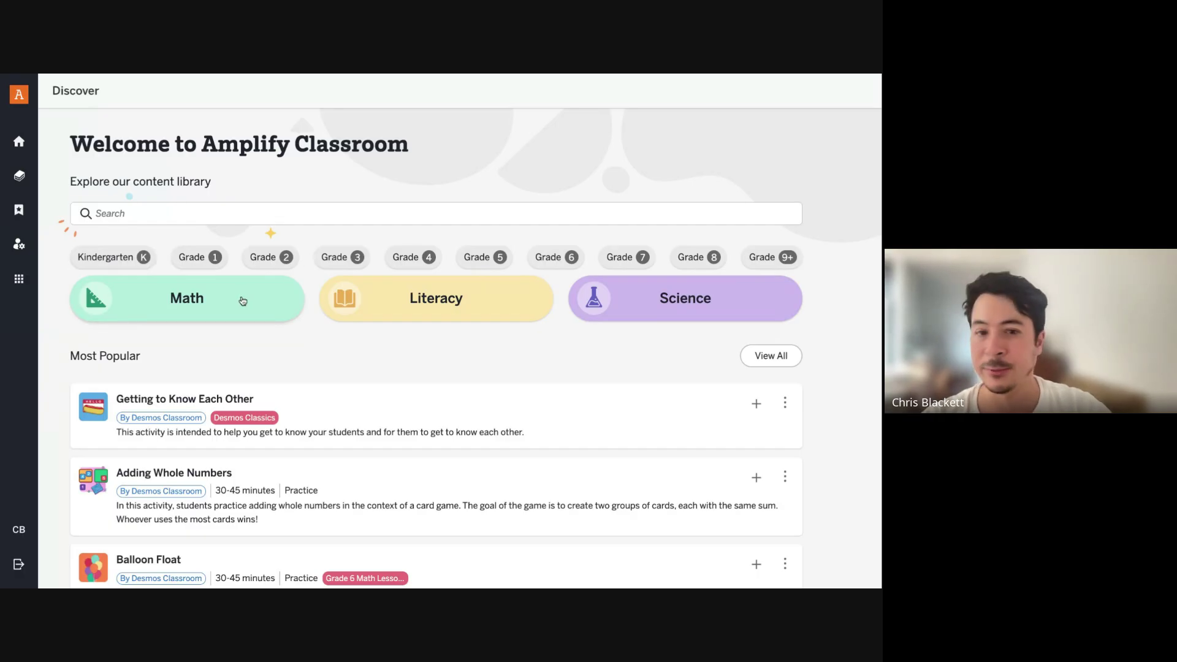
Scroll the Discover library to locate the Bullseye! activity card
{"action": "scroll", "coordinate": [244, 300], "scroll_direction": "down", "scroll_amount": 12}
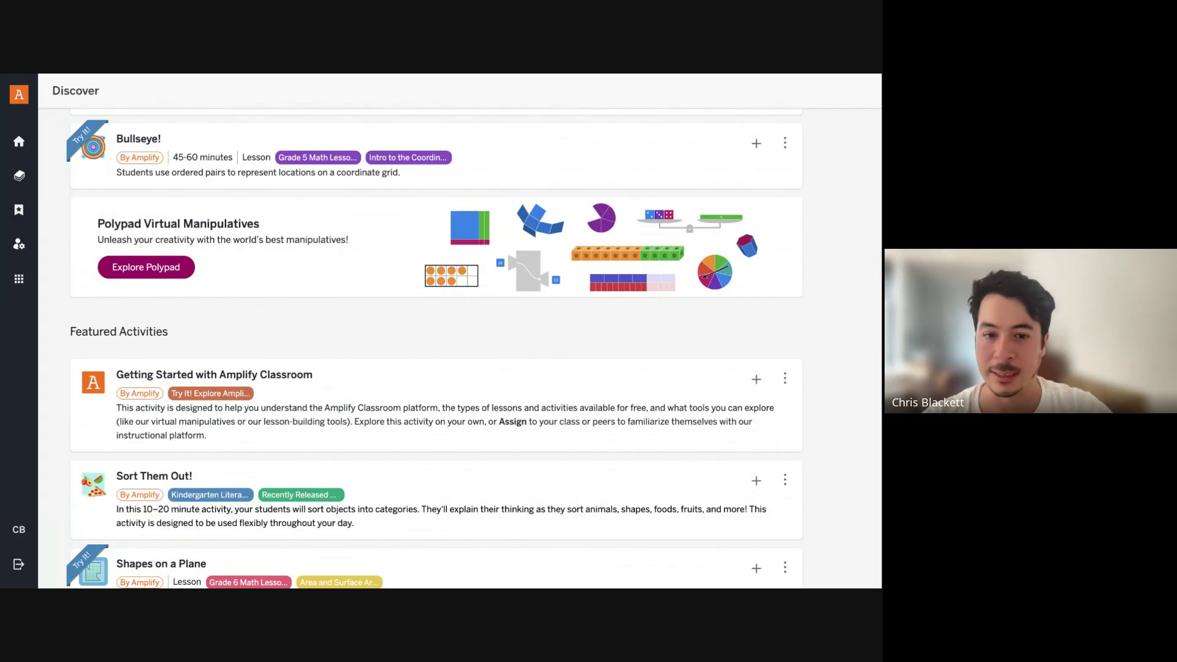
{"action": "scroll", "coordinate": [435, 347], "scroll_direction": "up", "scroll_amount": 1}
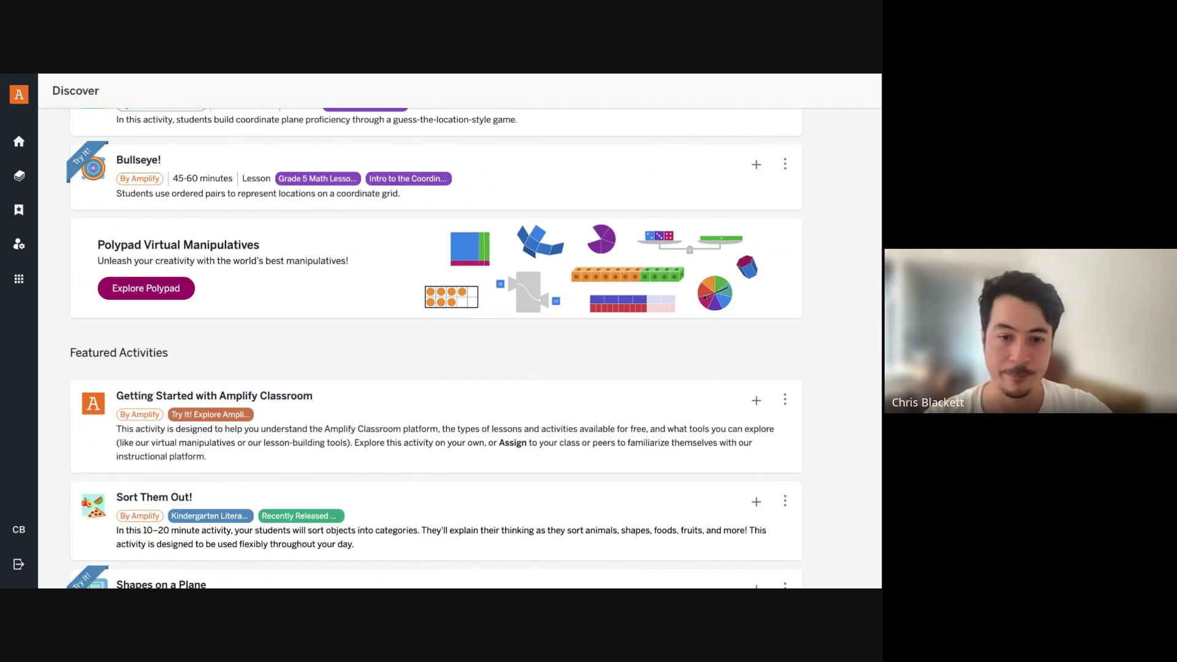
{"action": "scroll", "coordinate": [222, 301], "scroll_direction": "up", "scroll_amount": 5}
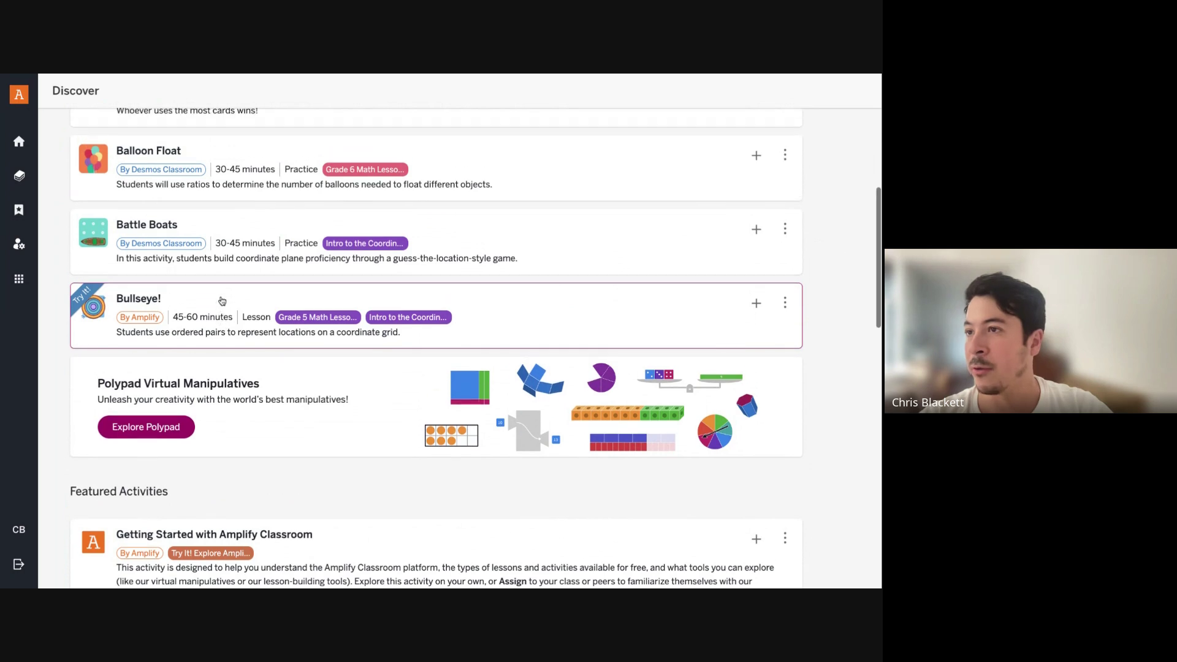
{"action": "left_click", "coordinate": [210, 324]}
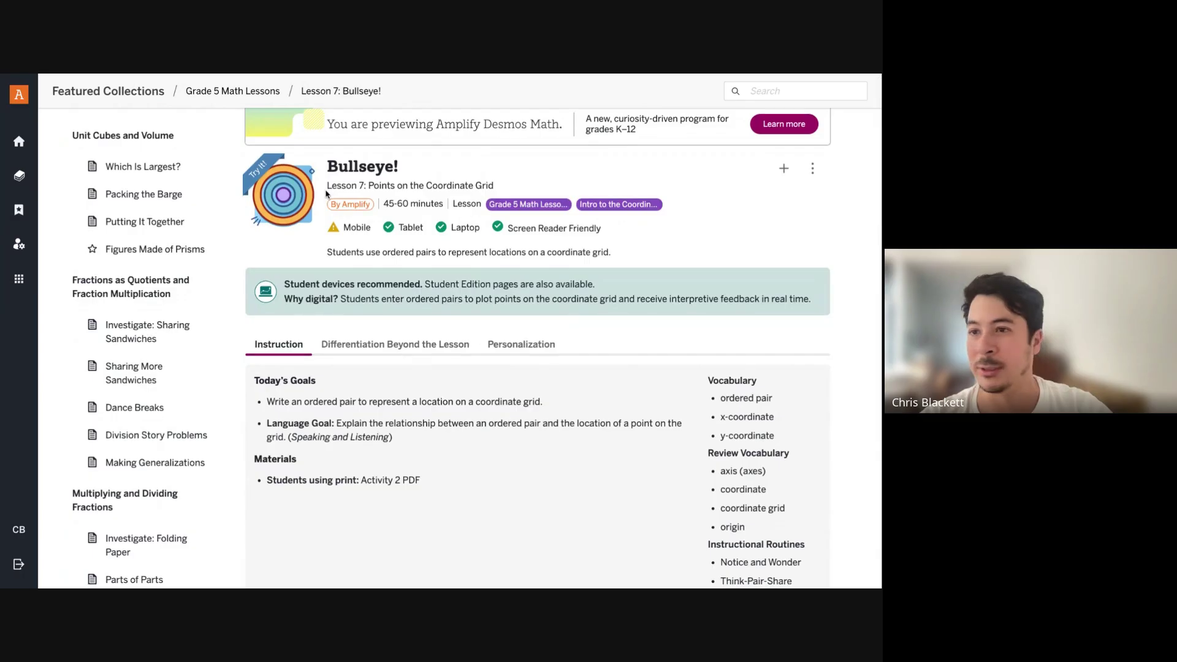
{"action": "scroll", "coordinate": [324, 202], "scroll_direction": "down", "scroll_amount": 4}
{"action": "scroll", "coordinate": [320, 217], "scroll_direction": "up", "scroll_amount": 2}
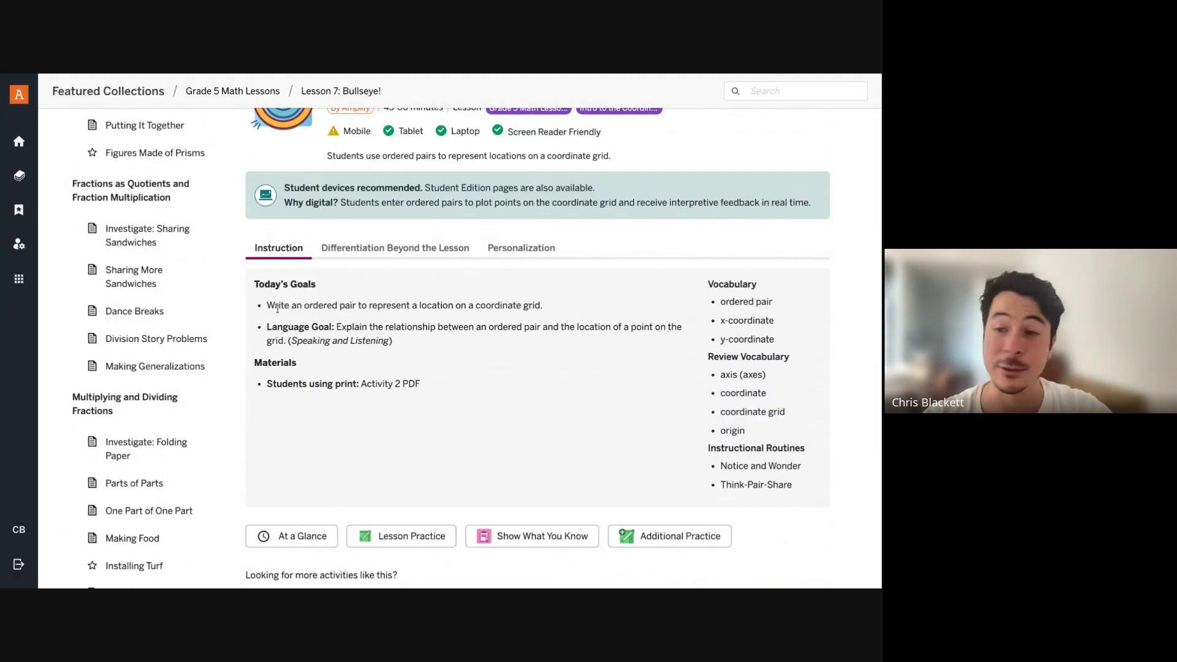
{"action": "scroll", "coordinate": [351, 337], "scroll_direction": "down", "scroll_amount": 3}
{"action": "scroll", "coordinate": [538, 343], "scroll_direction": "down", "scroll_amount": 3}
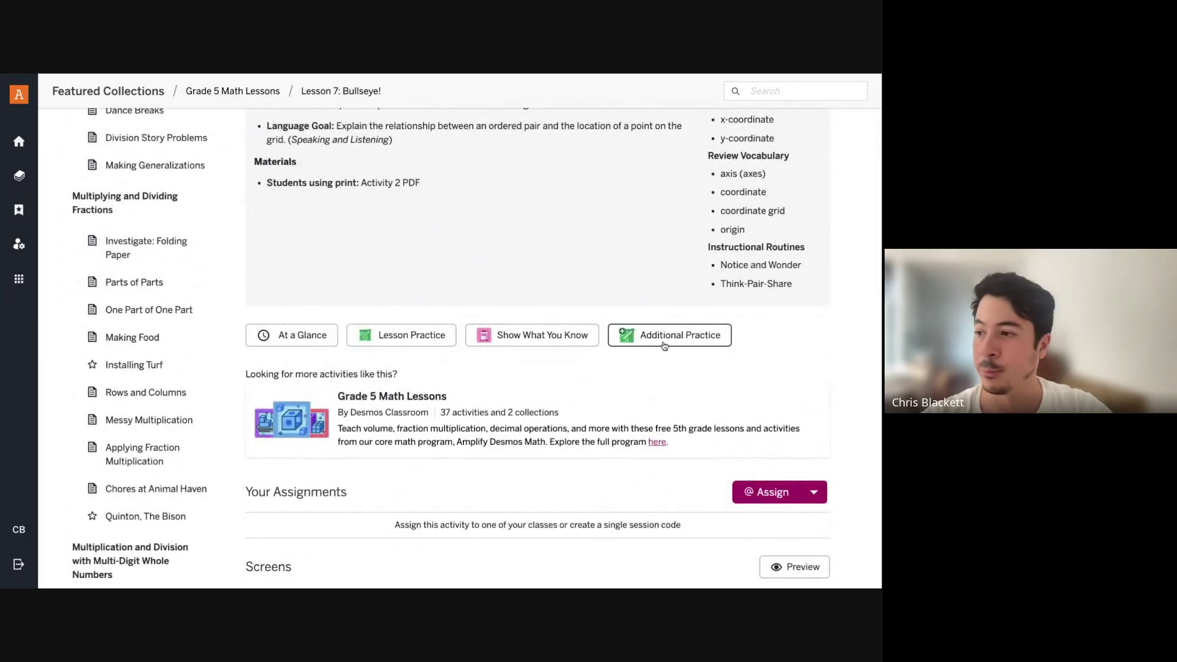
{"action": "scroll", "coordinate": [610, 379], "scroll_direction": "down", "scroll_amount": 4}
{"action": "scroll", "coordinate": [610, 378], "scroll_direction": "down", "scroll_amount": 11}
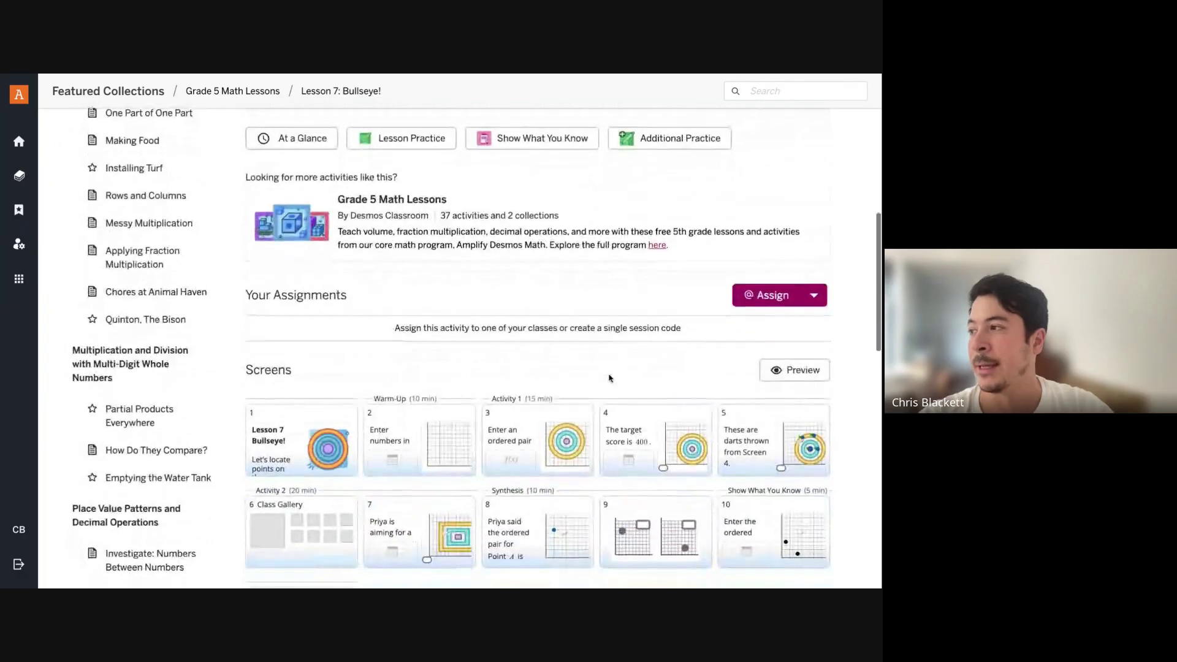
{"action": "scroll", "coordinate": [434, 157], "scroll_direction": "up", "scroll_amount": 2}
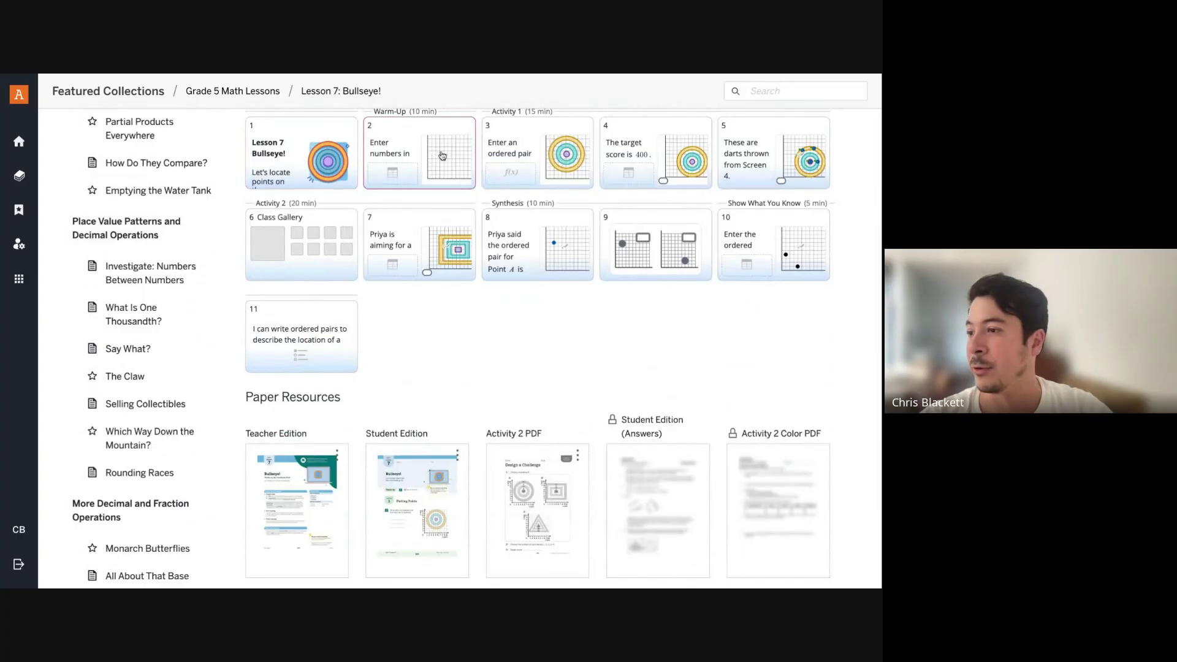
{"action": "scroll", "coordinate": [498, 328], "scroll_direction": "down", "scroll_amount": 2}
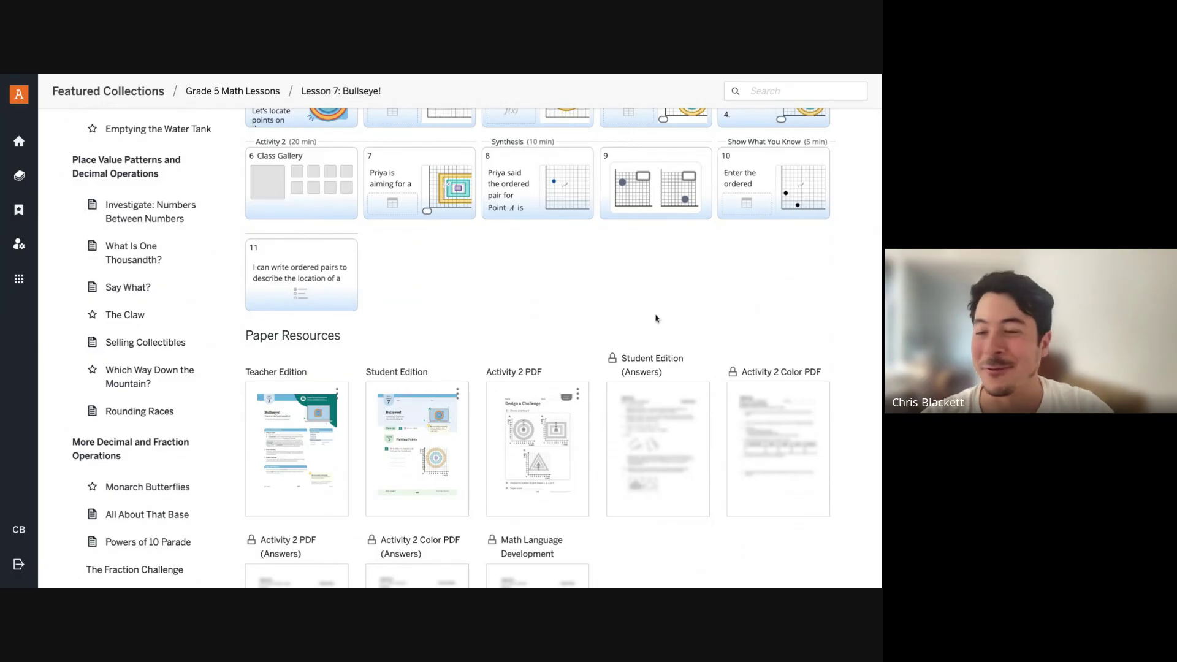
{"action": "scroll", "coordinate": [655, 318], "scroll_direction": "up", "scroll_amount": 5}
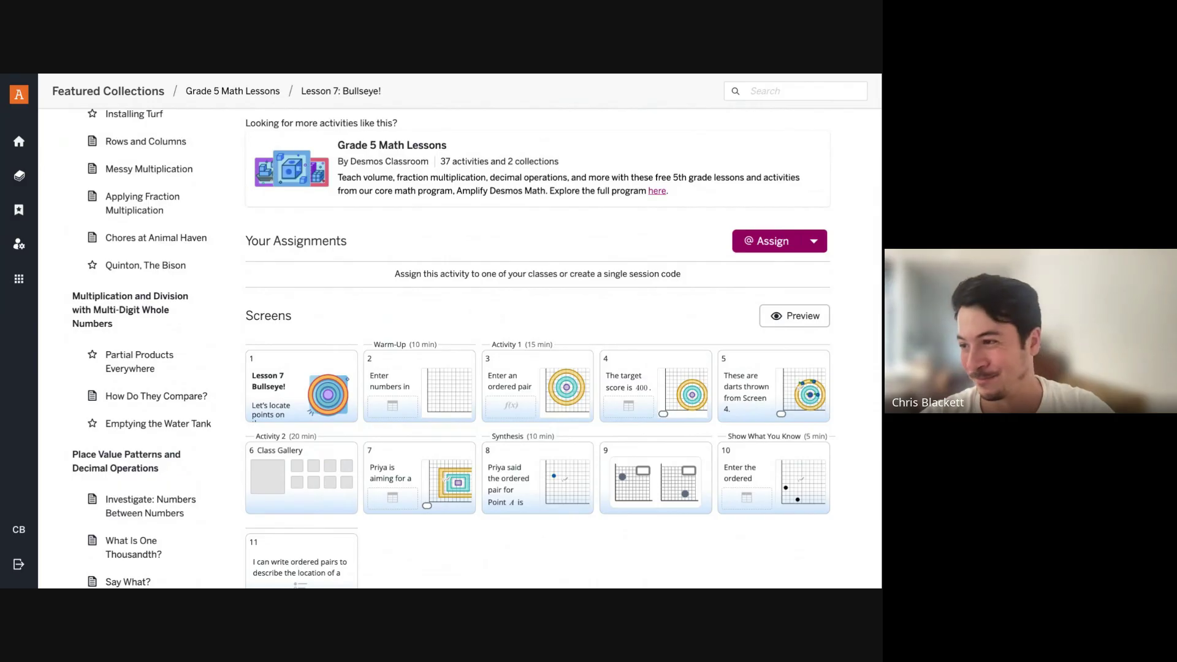
Assign Bullseye! by creating a new single session invite code
{"action": "left_click", "coordinate": [814, 241]}
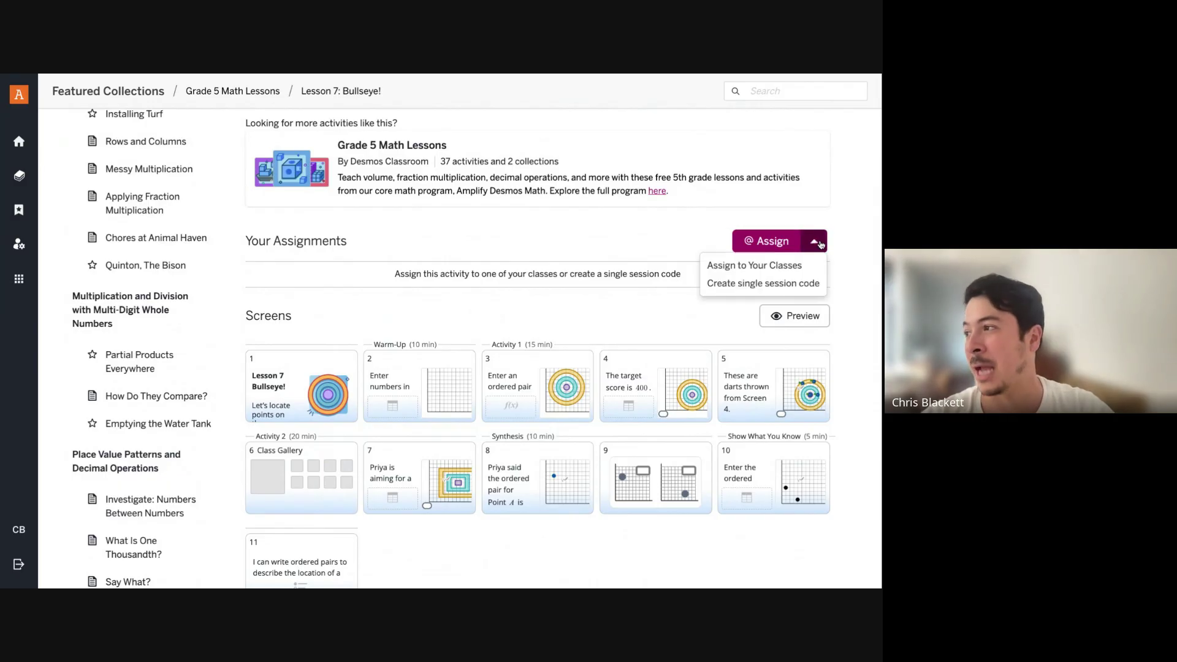
{"action": "left_click", "coordinate": [752, 286]}
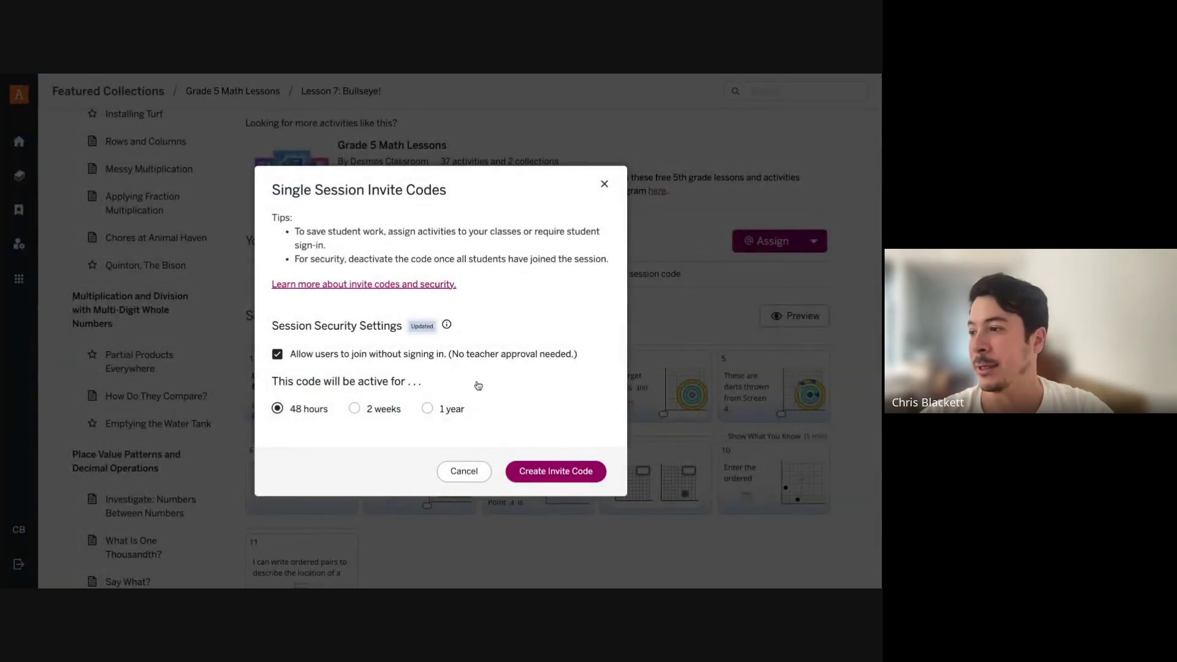
{"action": "left_click", "coordinate": [569, 473]}
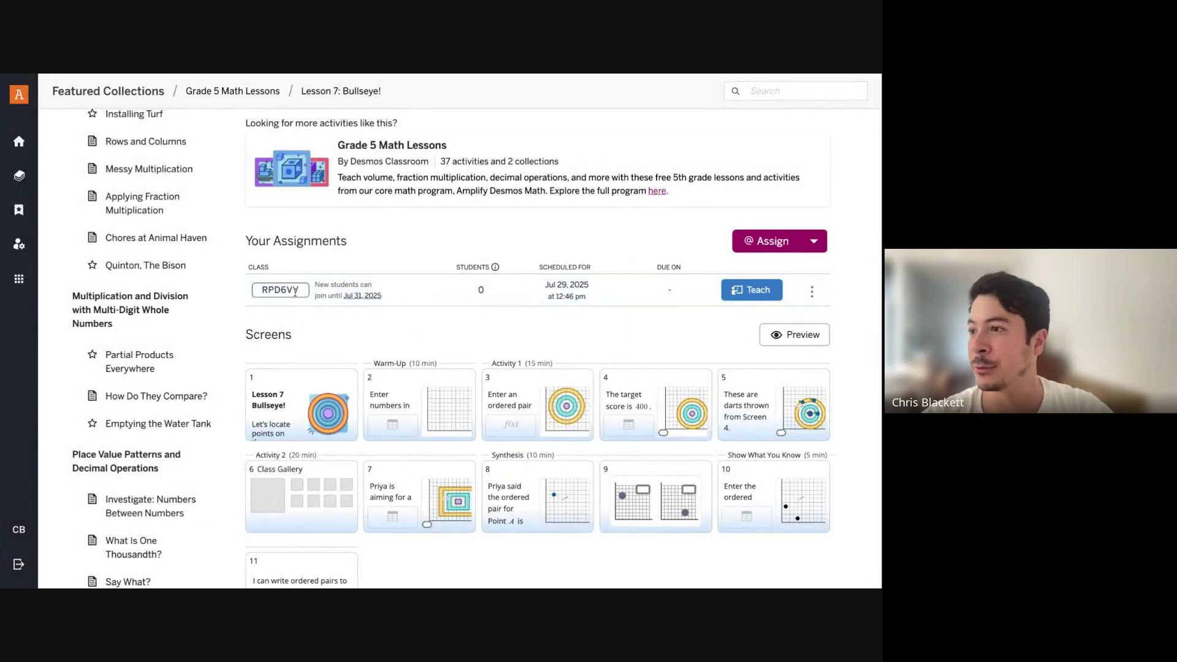
View the new assignment's student link and join code, then close it
{"action": "left_click", "coordinate": [811, 291]}
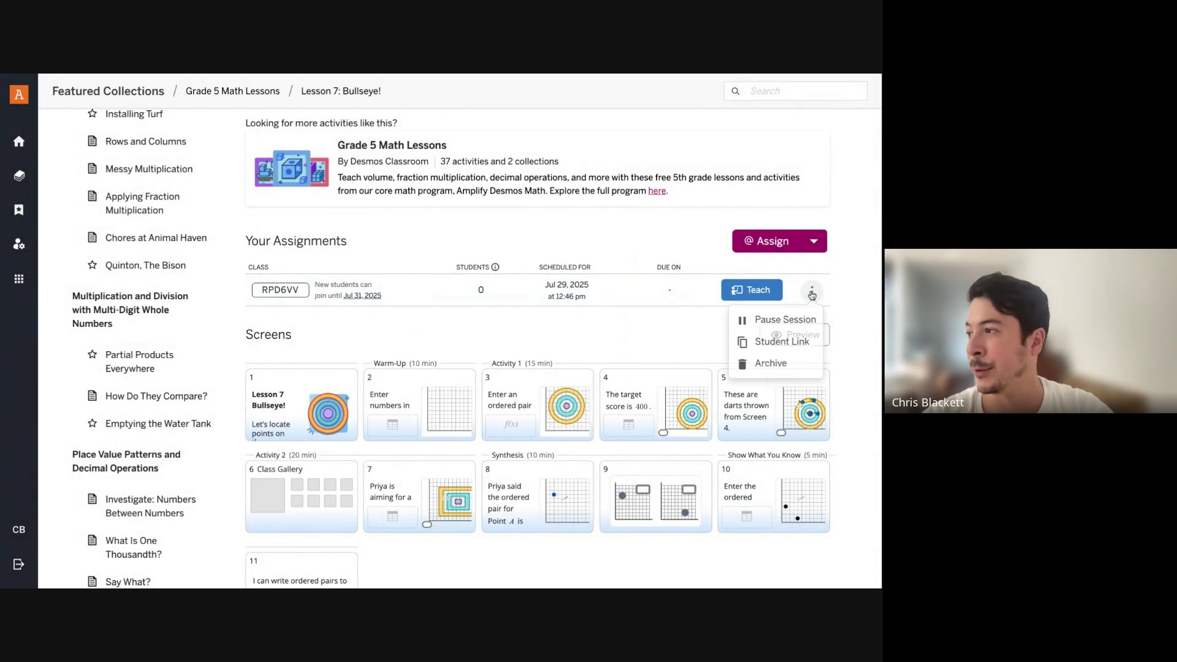
{"action": "left_click", "coordinate": [787, 342]}
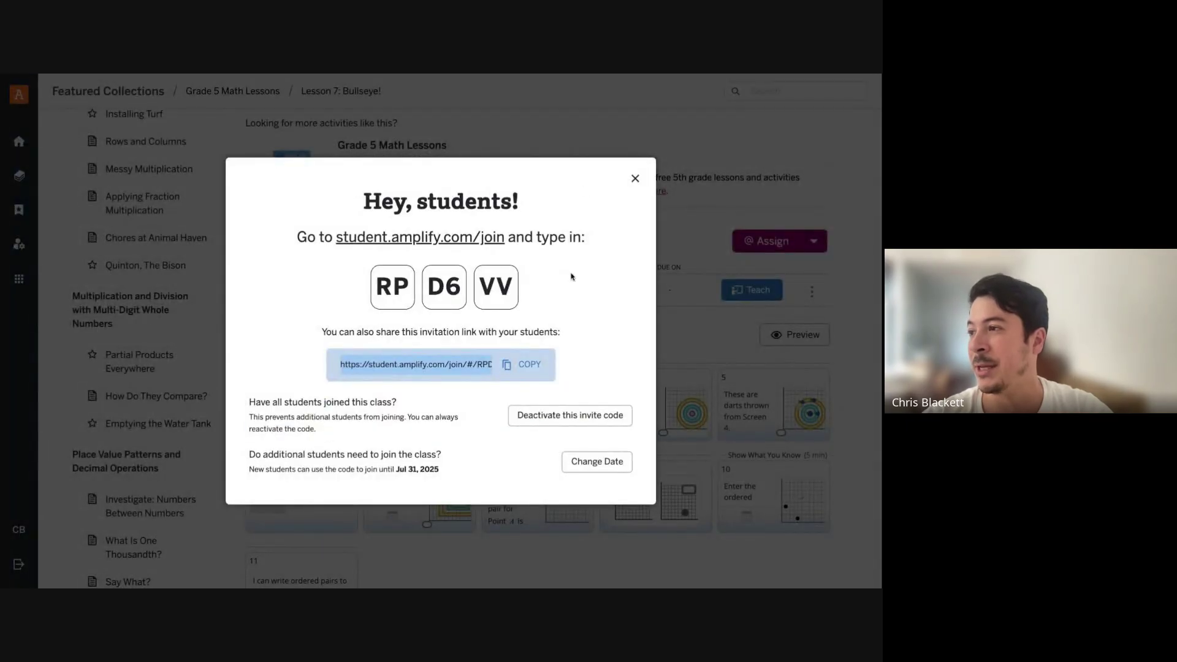
{"action": "left_click", "coordinate": [634, 179]}
{"action": "scroll", "coordinate": [561, 264], "scroll_direction": "down", "scroll_amount": 1}
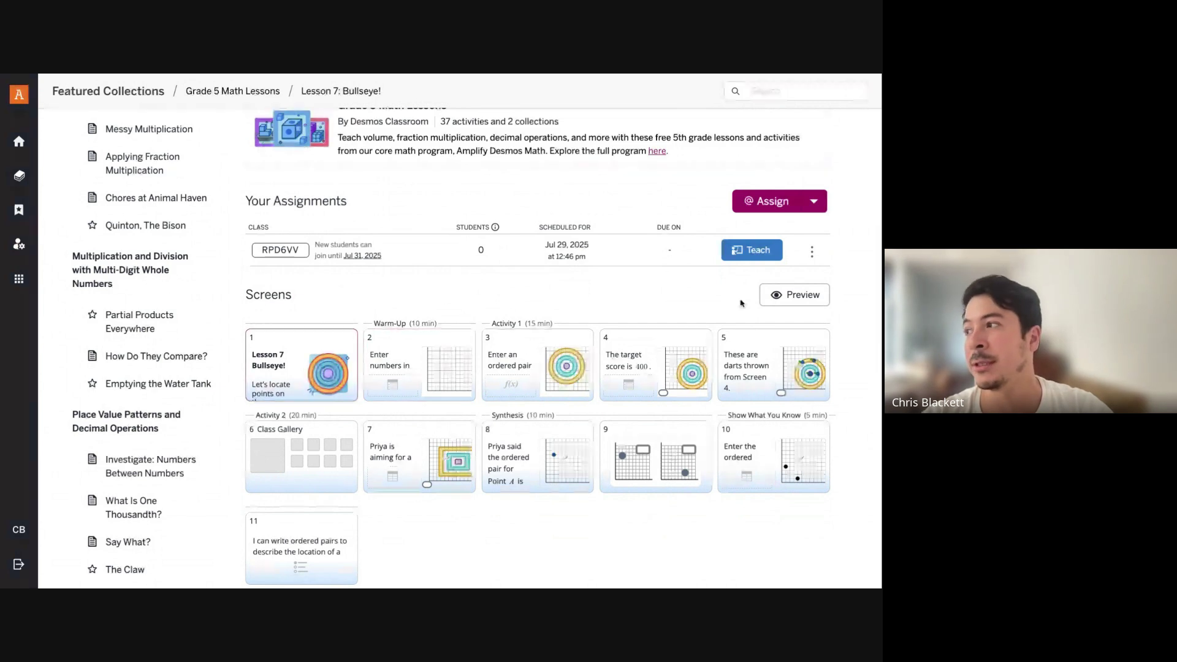
{"action": "left_click", "coordinate": [795, 296]}
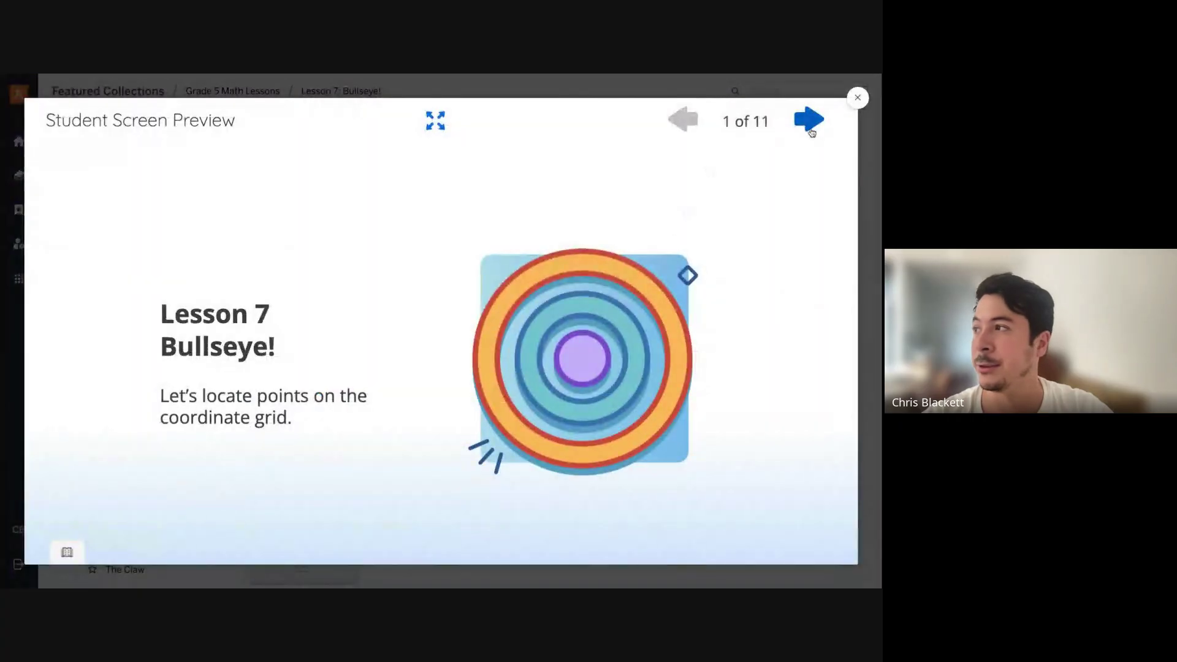
{"action": "left_click", "coordinate": [809, 121]}
{"action": "left_click", "coordinate": [809, 120]}
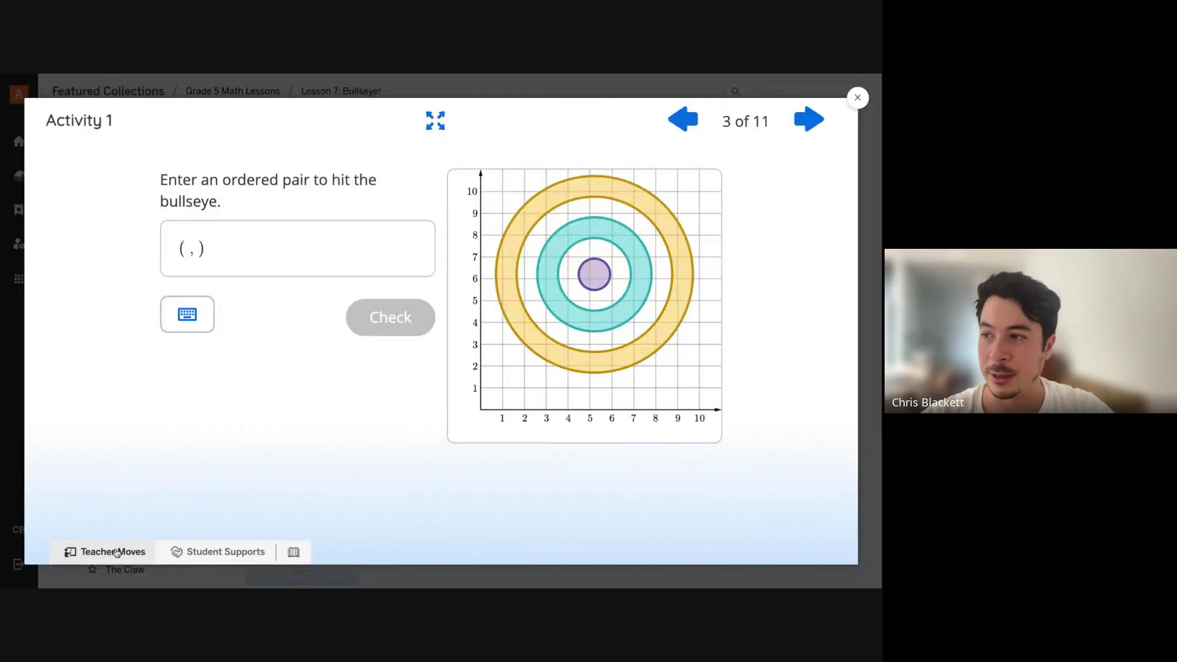
{"action": "left_click", "coordinate": [117, 552]}
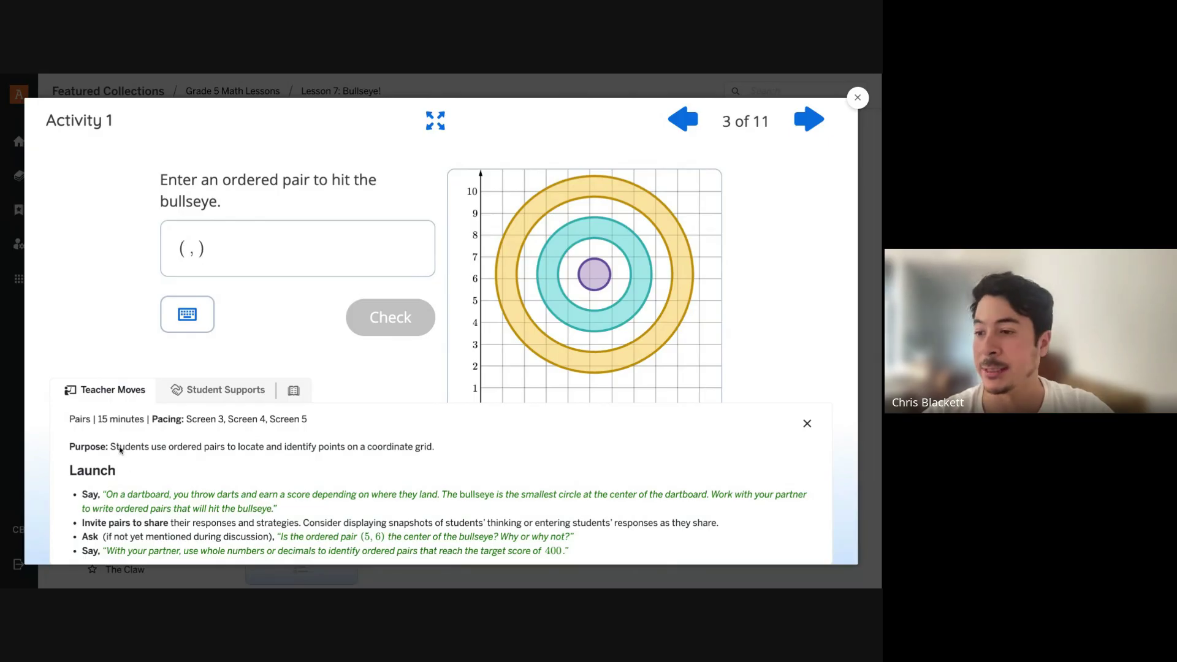
{"action": "left_click", "coordinate": [226, 393]}
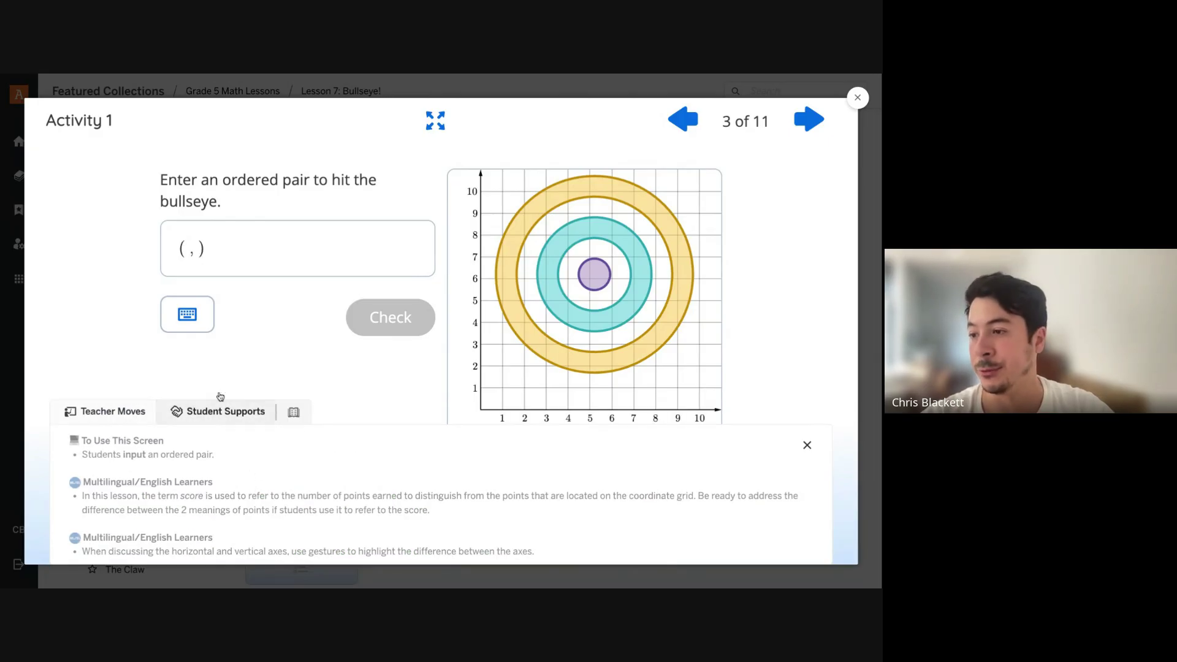
{"action": "left_click", "coordinate": [807, 447]}
{"action": "left_click", "coordinate": [183, 243]}
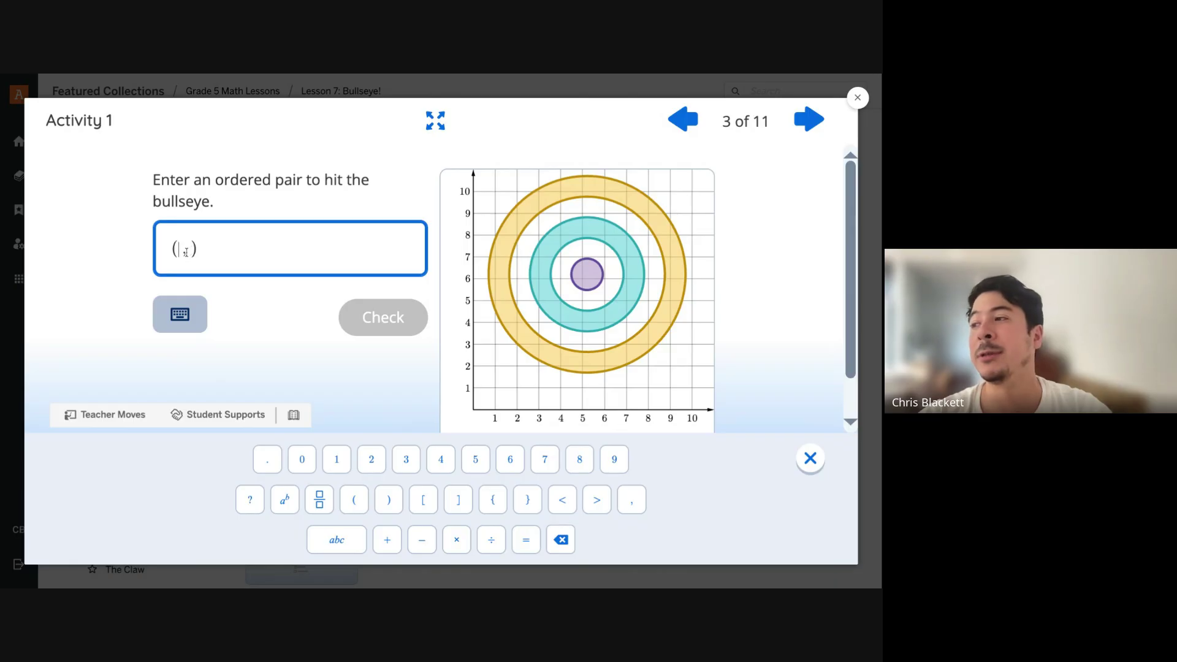
{"action": "type", "text": "5"}
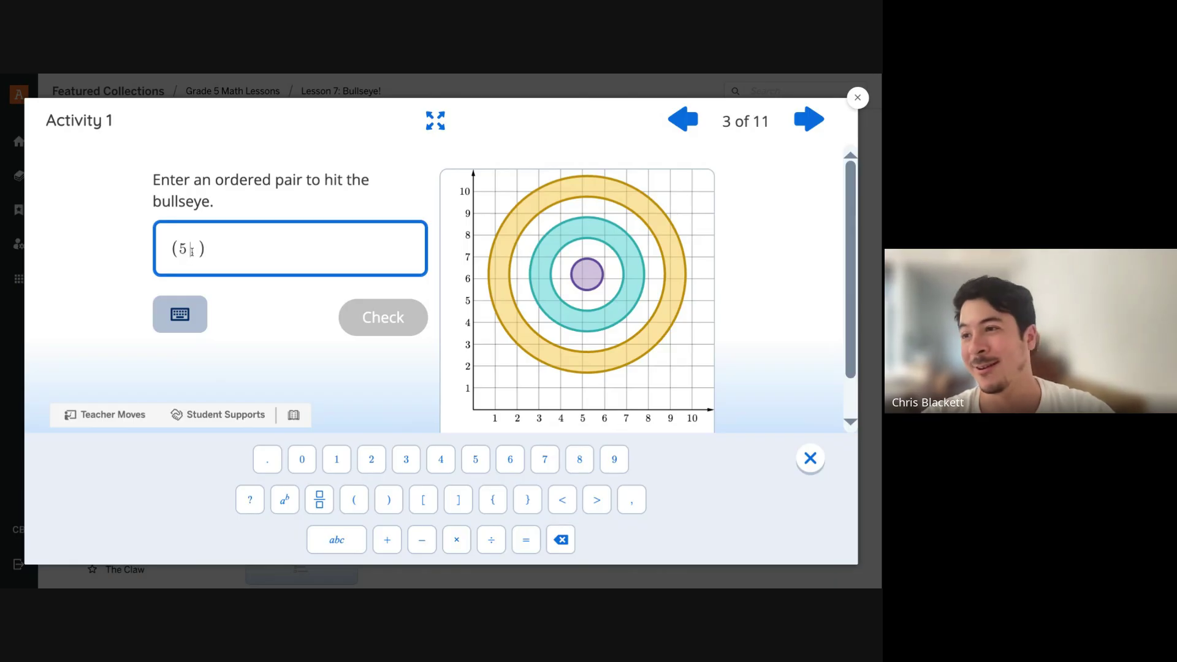
{"action": "key", "text": "Right"}
{"action": "type", "text": "6"}
{"action": "left_click", "coordinate": [407, 315]}
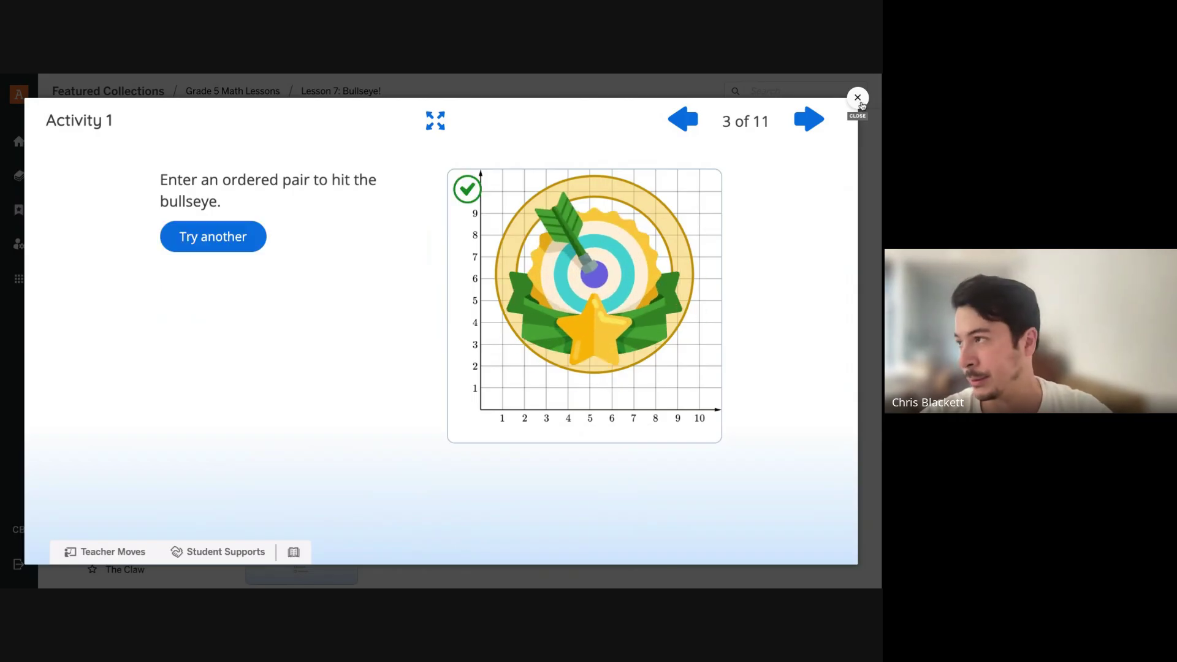
Close the student preview and start teaching the Bullseye! class assignment
{"action": "left_click", "coordinate": [861, 106]}
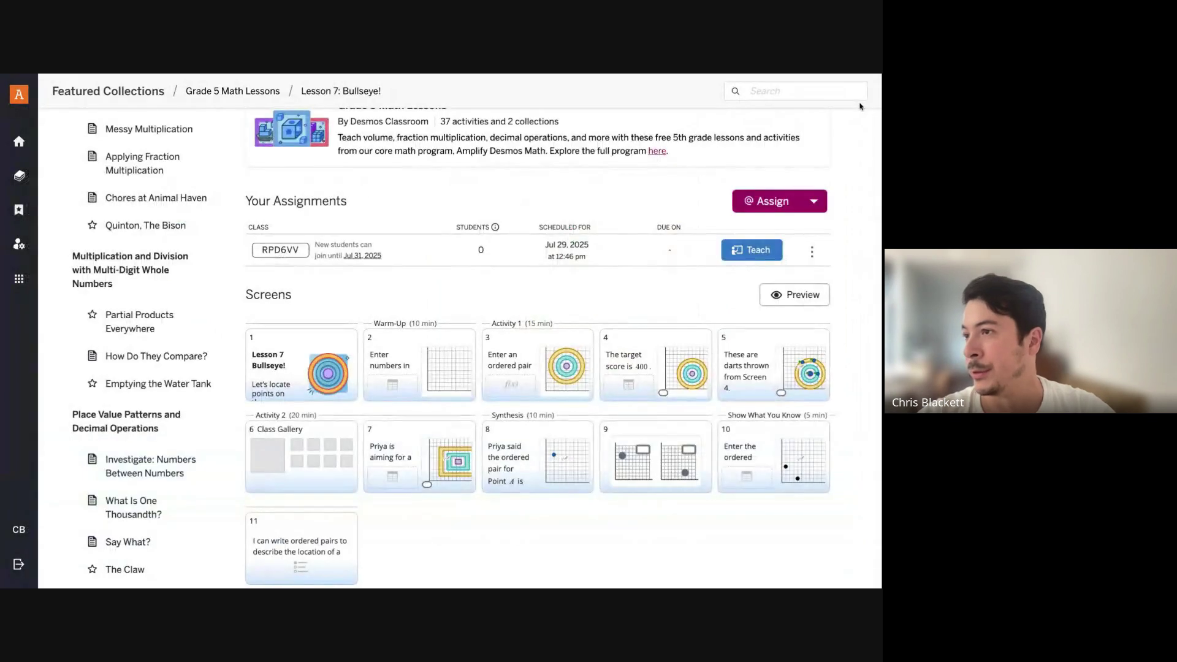
{"action": "left_click", "coordinate": [813, 251]}
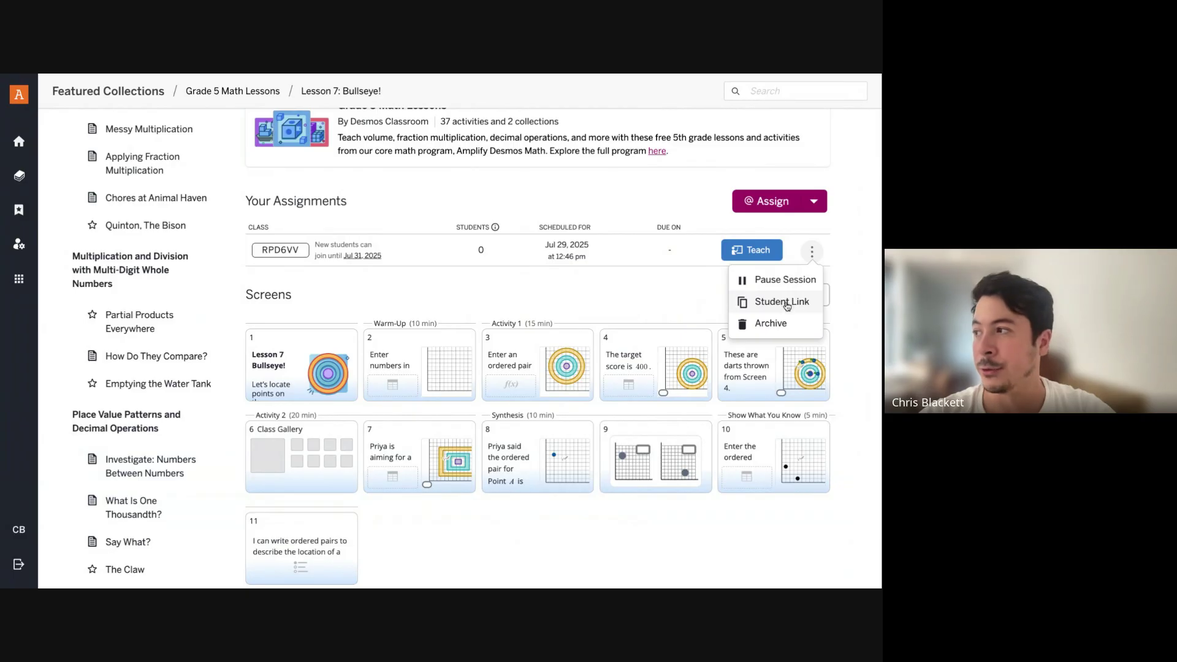
{"action": "left_click", "coordinate": [747, 253]}
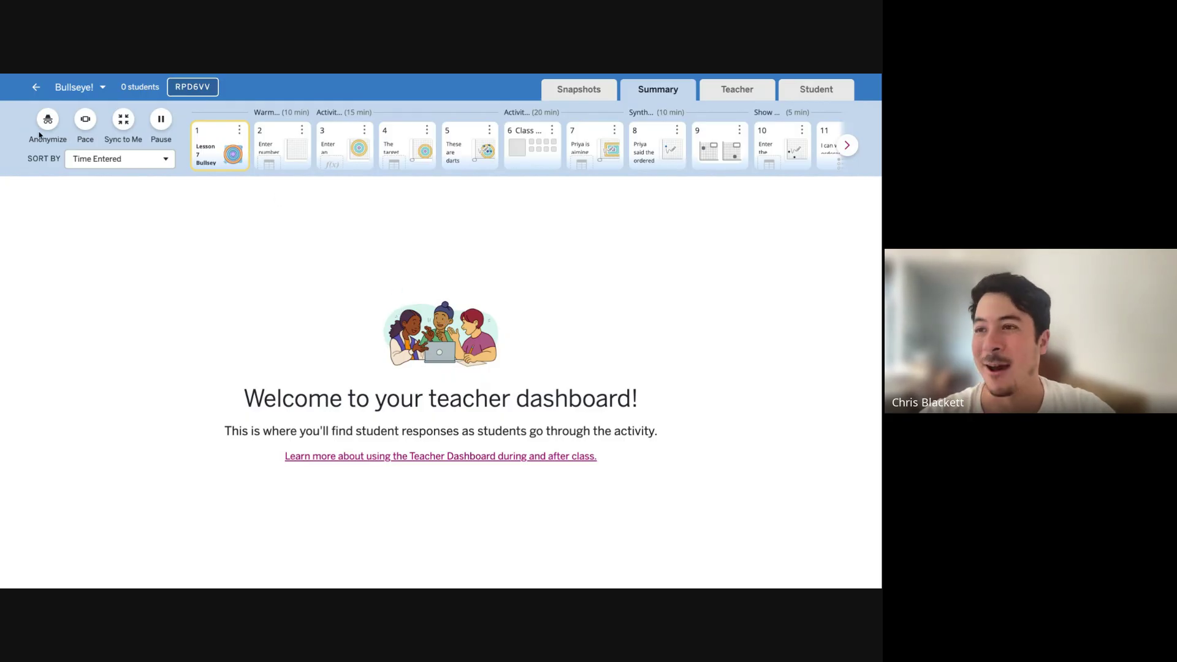
Pace the class to screens 1 through 3
{"action": "left_click", "coordinate": [86, 120]}
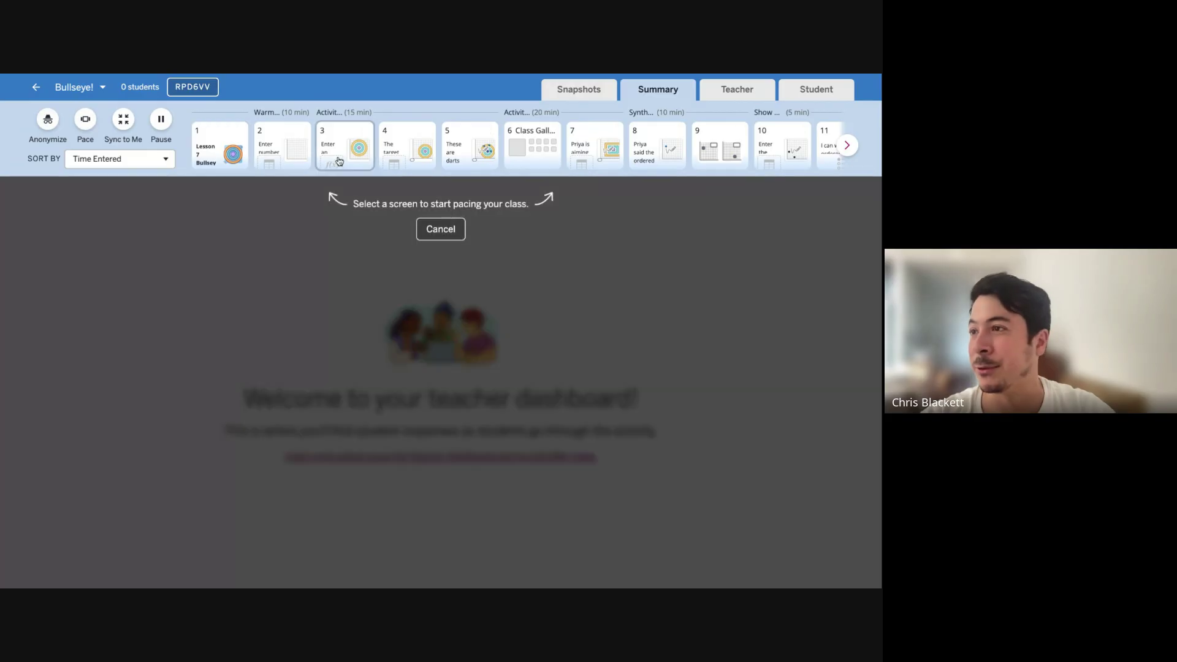
{"action": "left_click", "coordinate": [341, 154]}
{"action": "left_click", "coordinate": [205, 161]}
{"action": "left_click", "coordinate": [467, 231]}
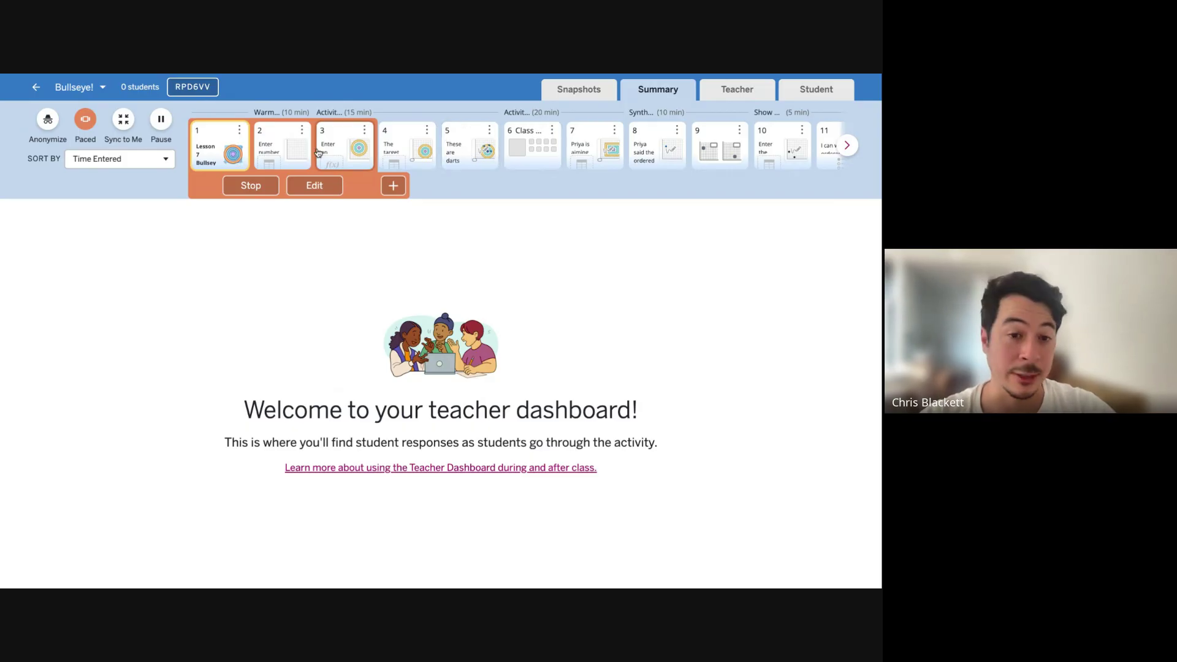
Sync students to the teacher's screen, then pause and resume the class
{"action": "left_click", "coordinate": [124, 119]}
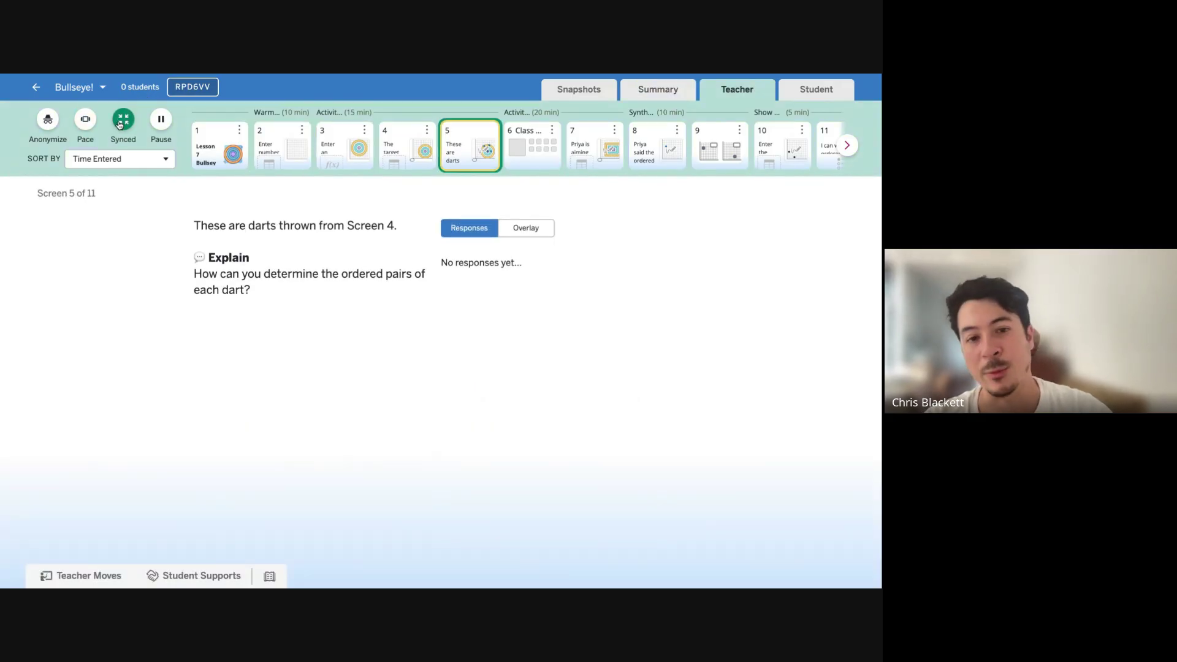
{"action": "left_click", "coordinate": [165, 127]}
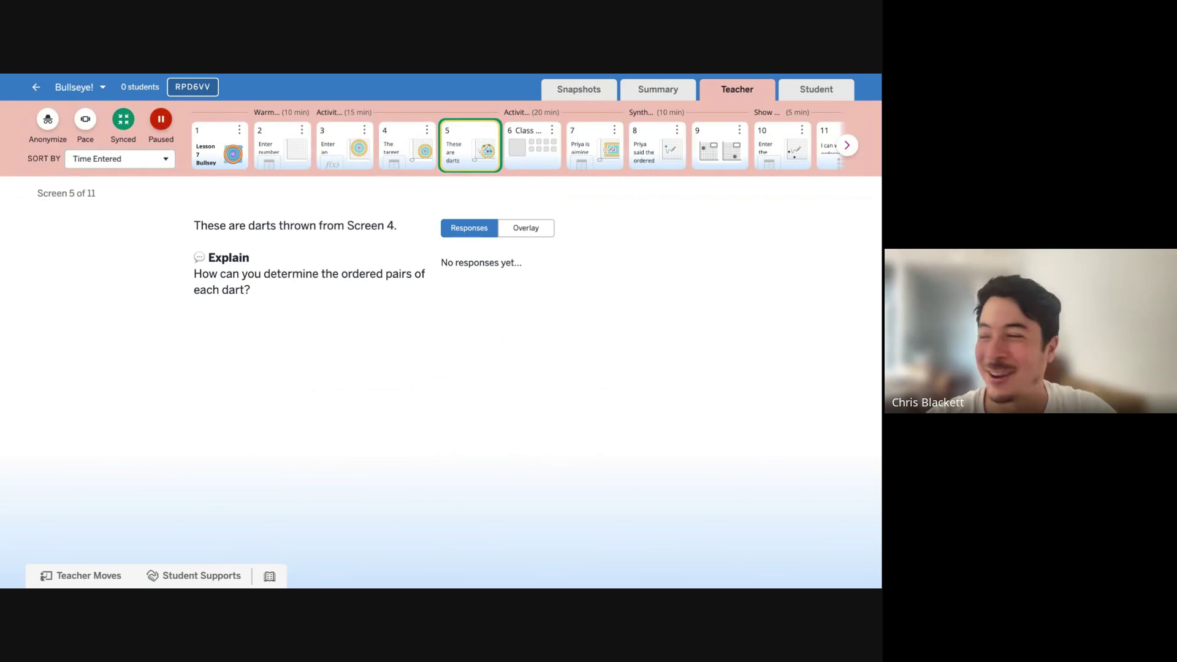
{"action": "left_click", "coordinate": [161, 121]}
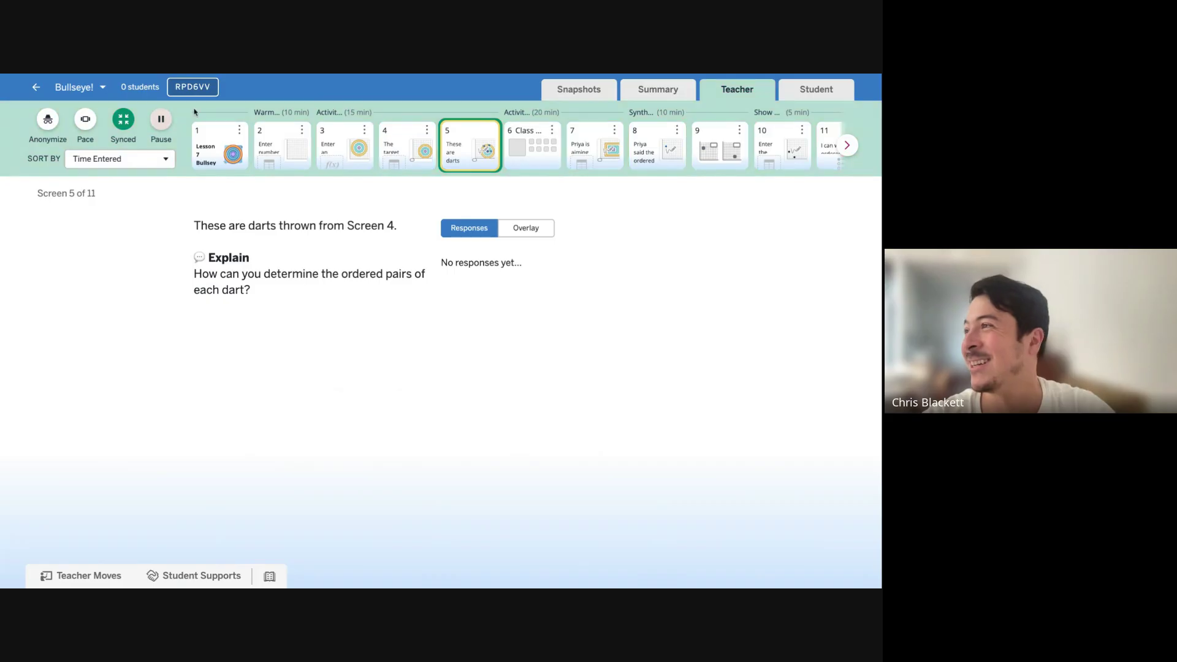
Check the Snapshots page's Add Photo options, then return to the Summary tab
{"action": "left_click", "coordinate": [592, 91]}
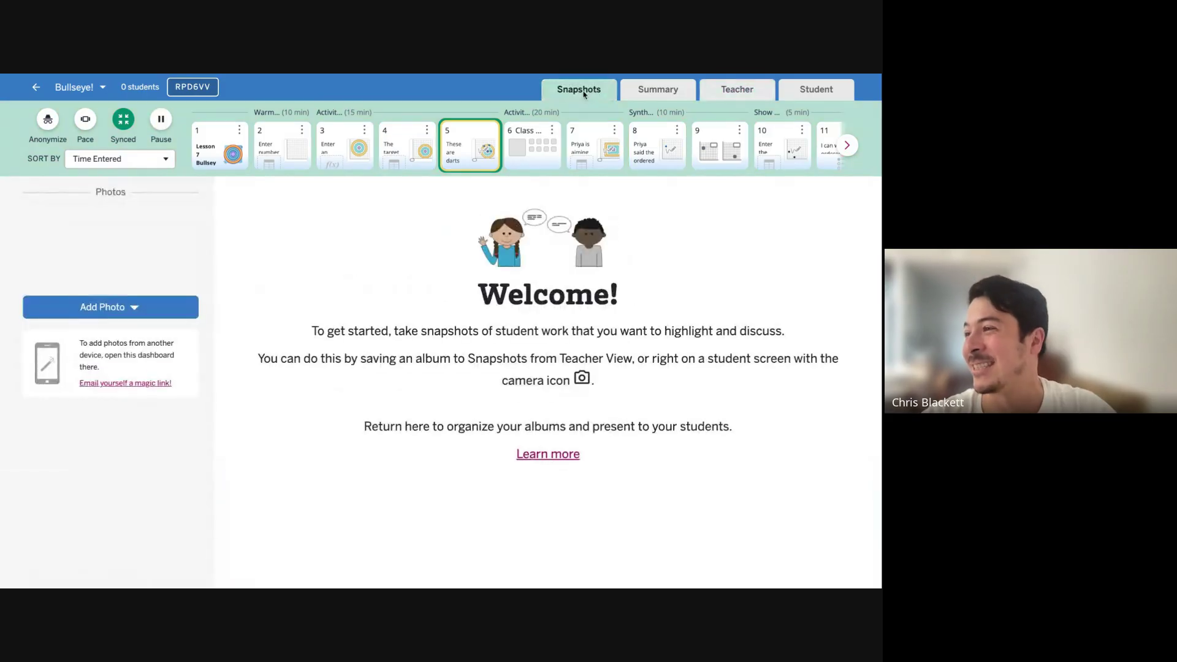
{"action": "left_click", "coordinate": [125, 309]}
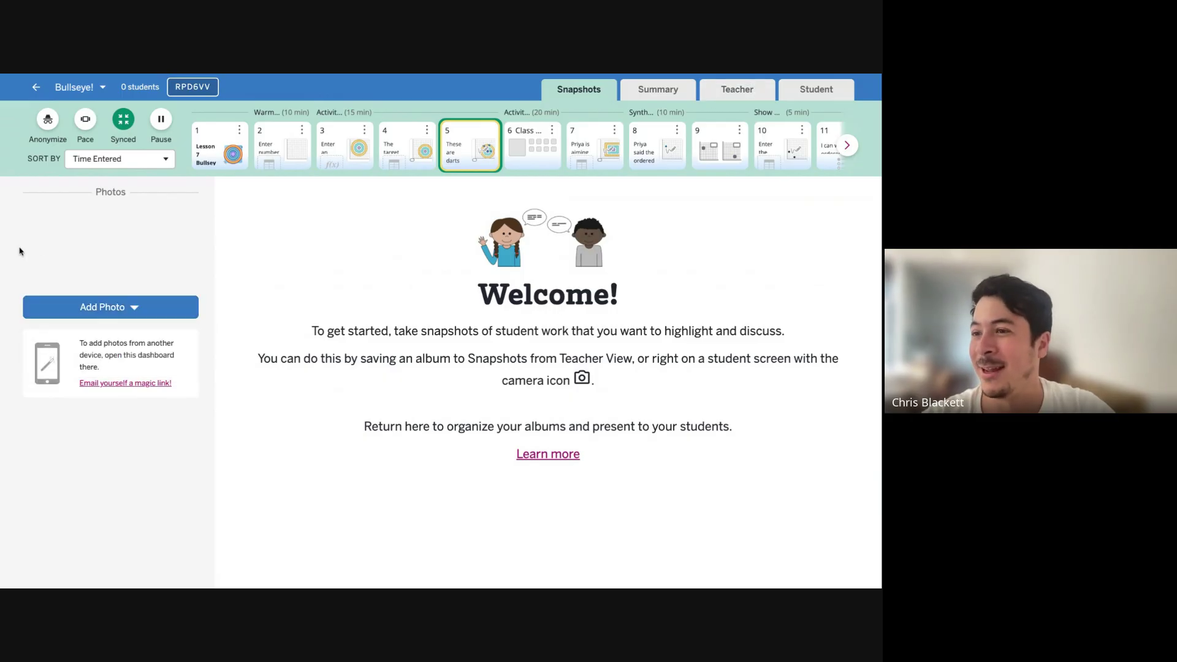
{"action": "left_click", "coordinate": [658, 99]}
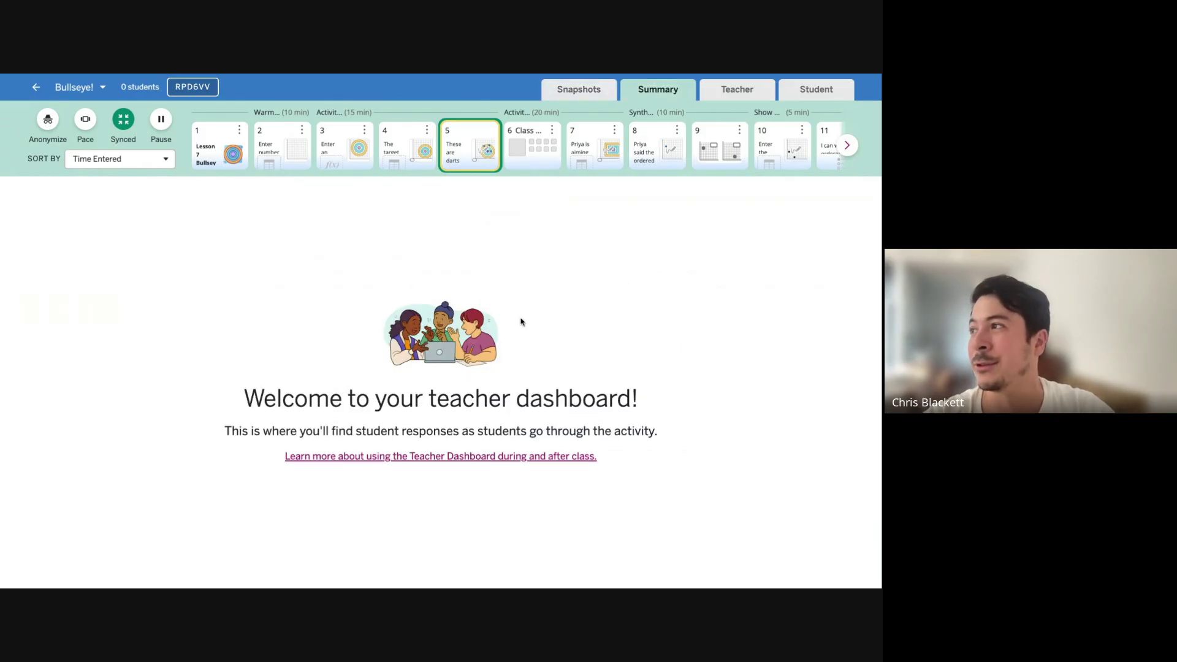
Switch to screen 5's Student view and sketch a loop around the graph's darts
{"action": "left_click", "coordinate": [816, 88]}
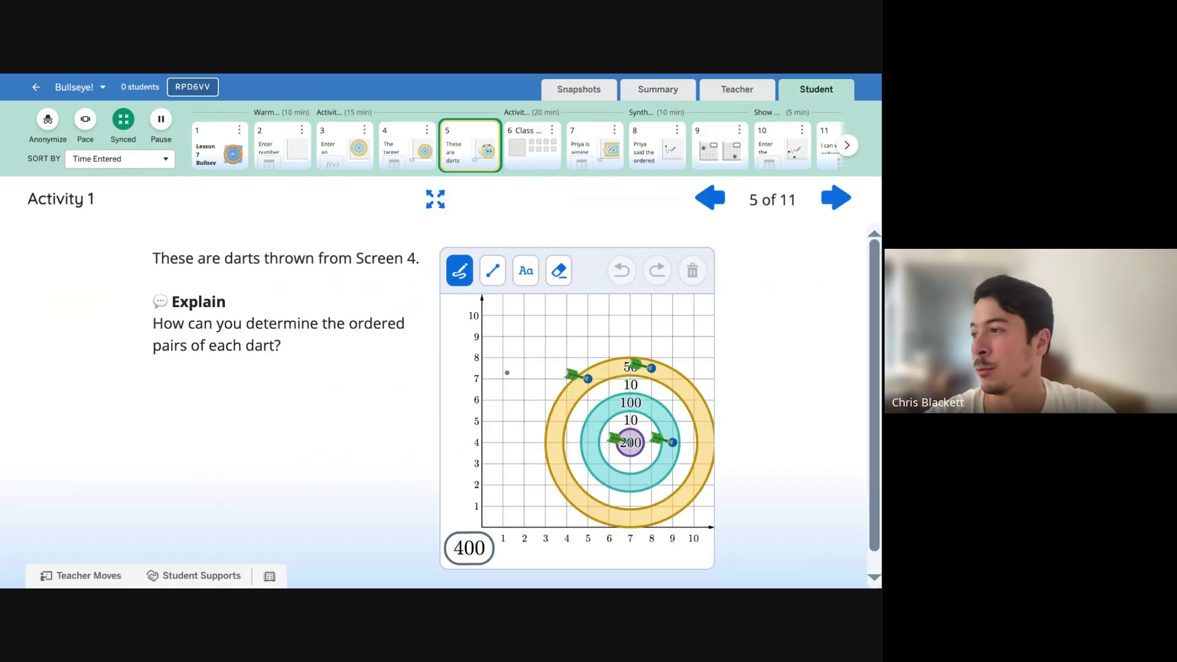
{"action": "mouse_move", "coordinate": [624, 337]}
{"action": "left_mouse_down"}
{"action": "mouse_move", "coordinate": [613, 339]}
{"action": "mouse_move", "coordinate": [626, 447]}
{"action": "mouse_move", "coordinate": [675, 409]}
{"action": "mouse_move", "coordinate": [625, 330]}
{"action": "mouse_move", "coordinate": [617, 339]}
{"action": "left_mouse_up"}
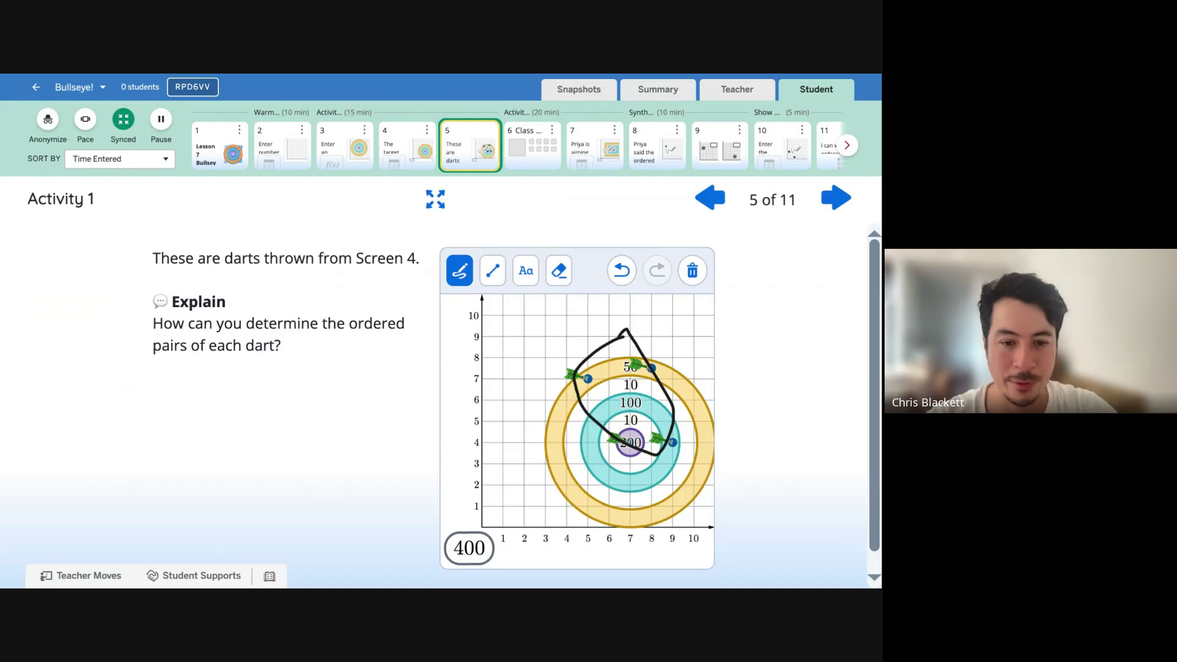